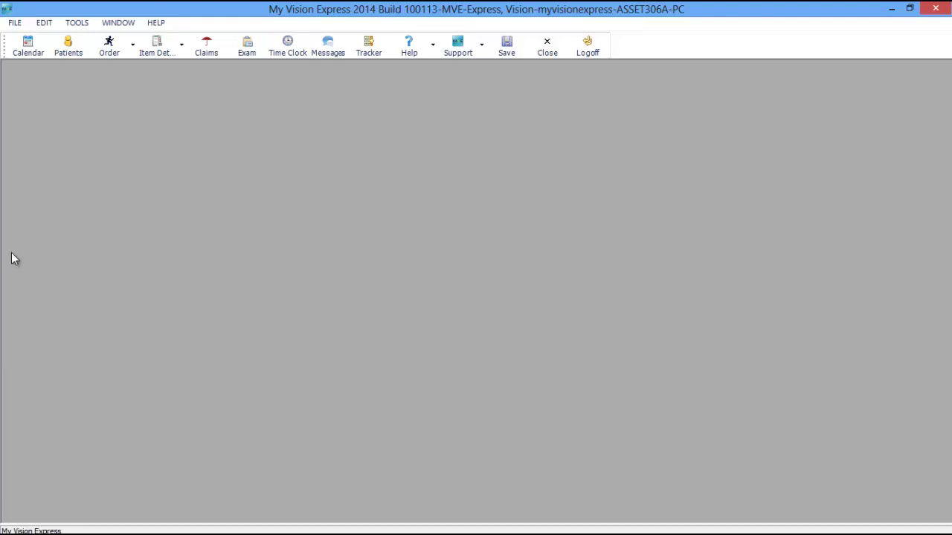
# Open the insurance Procedure Codes window through File > Setup > Insurance
pyautogui.click(16, 23)
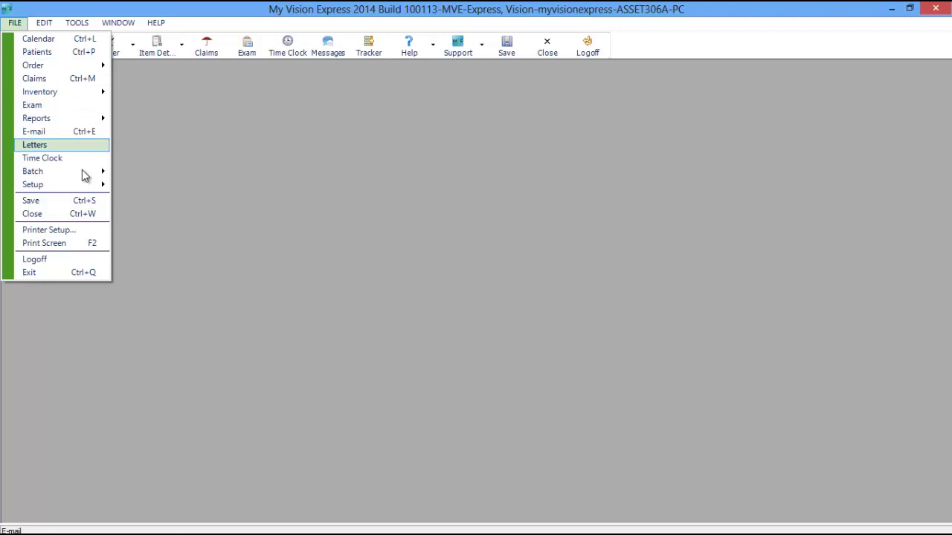
pyautogui.moveTo(88, 188)
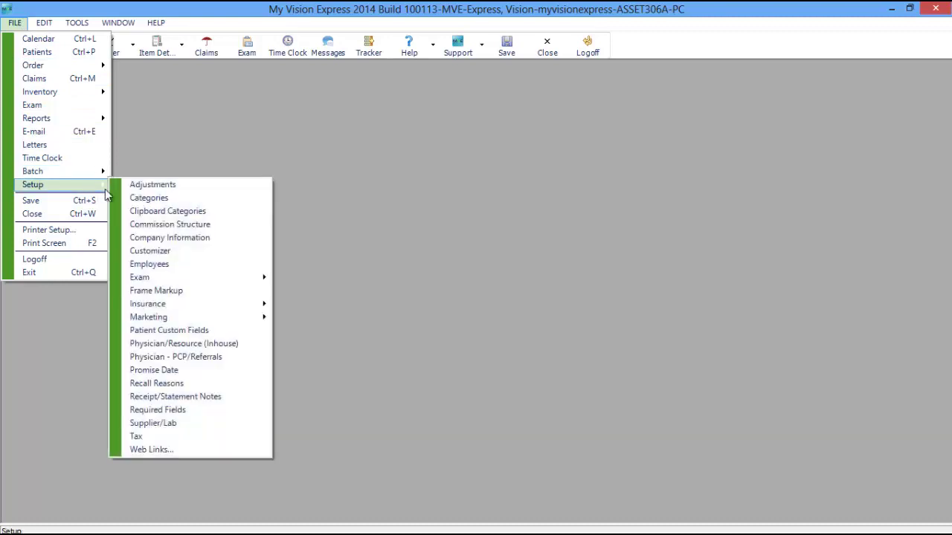
pyautogui.moveTo(238, 315)
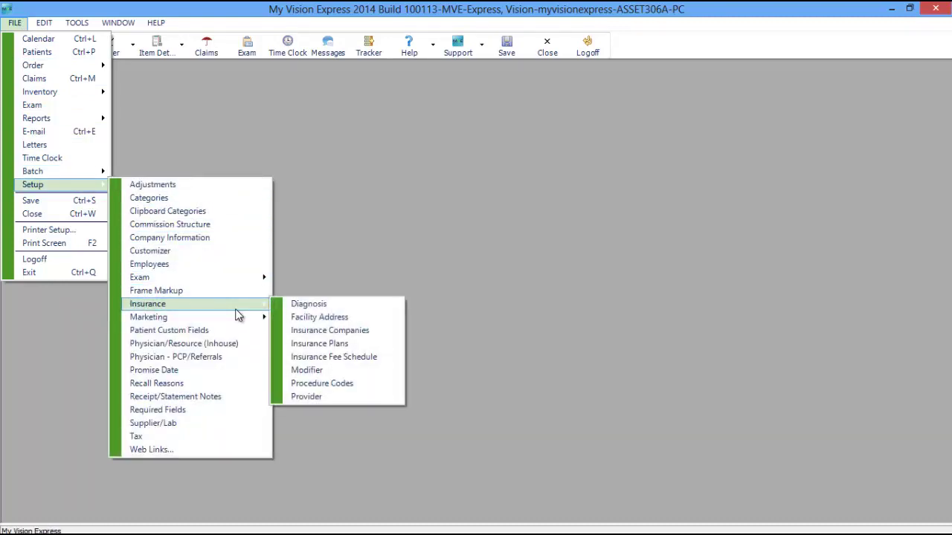
pyautogui.click(346, 383)
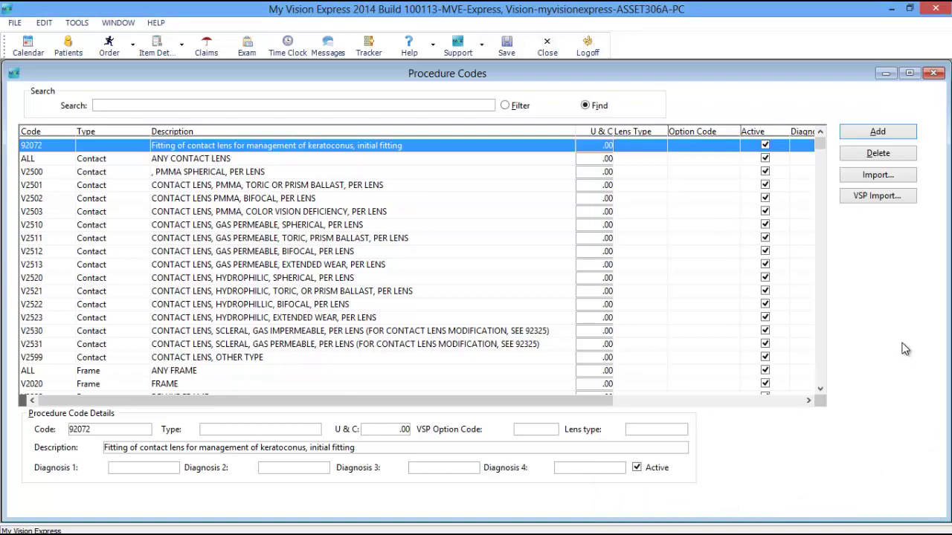
# Bring up the VSP option codes import list and leave only the BV UV Protection - Backside row selected
pyautogui.click(883, 198)
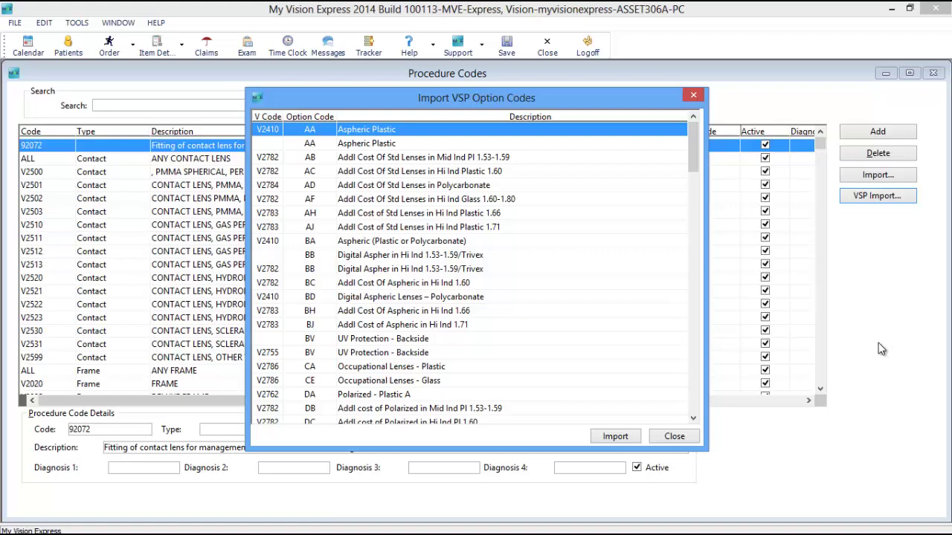
pyautogui.keyDown('ctrl'); pyautogui.click(587, 255); pyautogui.keyUp('ctrl')
pyautogui.keyDown('ctrl'); pyautogui.click(503, 199); pyautogui.keyUp('ctrl')
pyautogui.keyDown('ctrl'); pyautogui.click(477, 341); pyautogui.keyUp('ctrl')
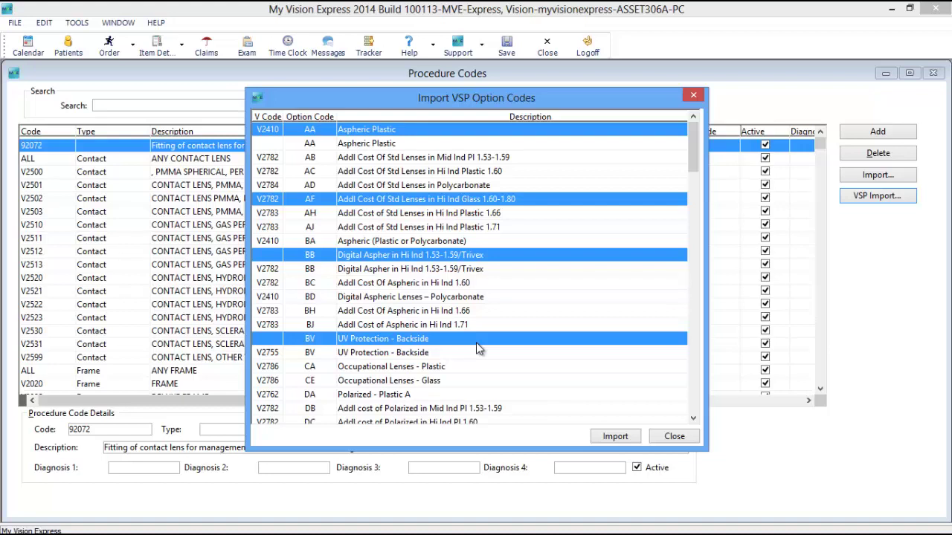
pyautogui.hotkey('ctrl', 'a')
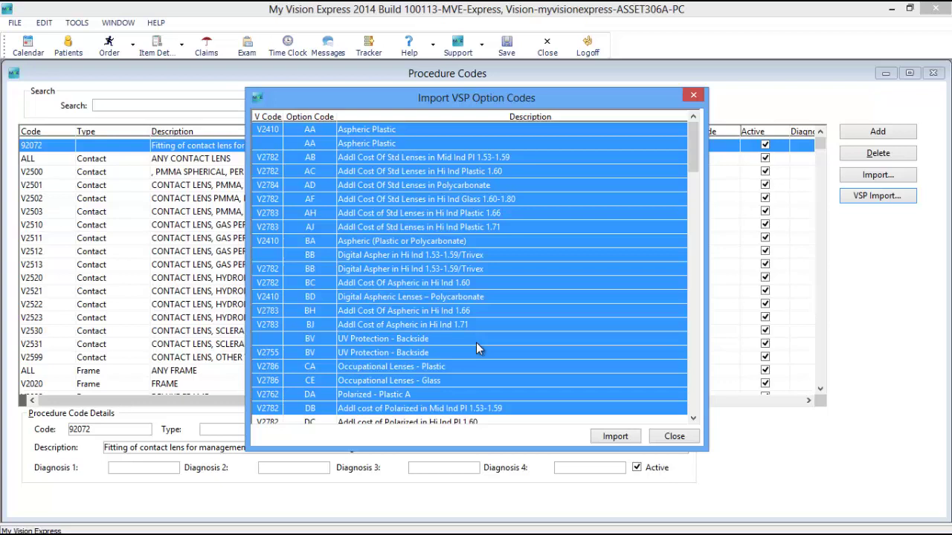
pyautogui.click(476, 343)
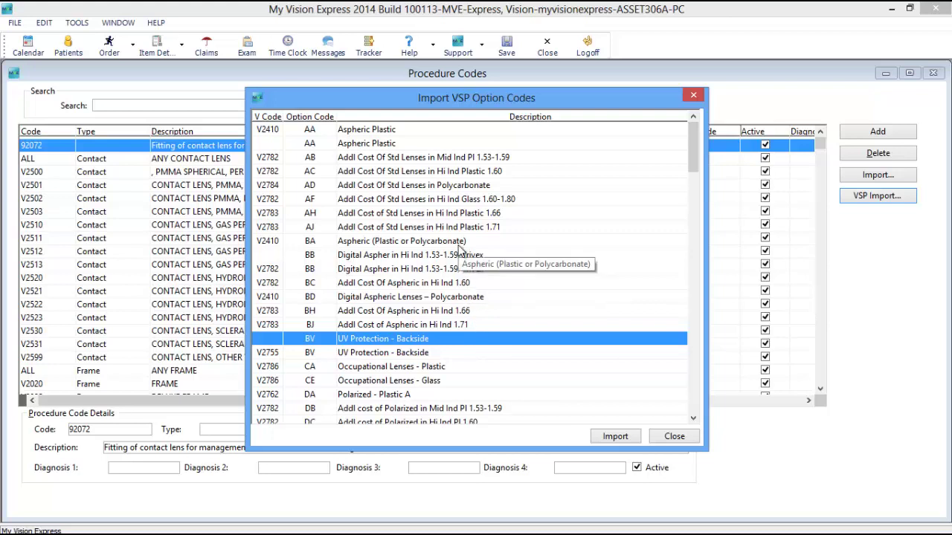
# Filter the VSP import list to V Code v2782 and select the DB polarized and IC rows
pyautogui.rightClick(460, 248)
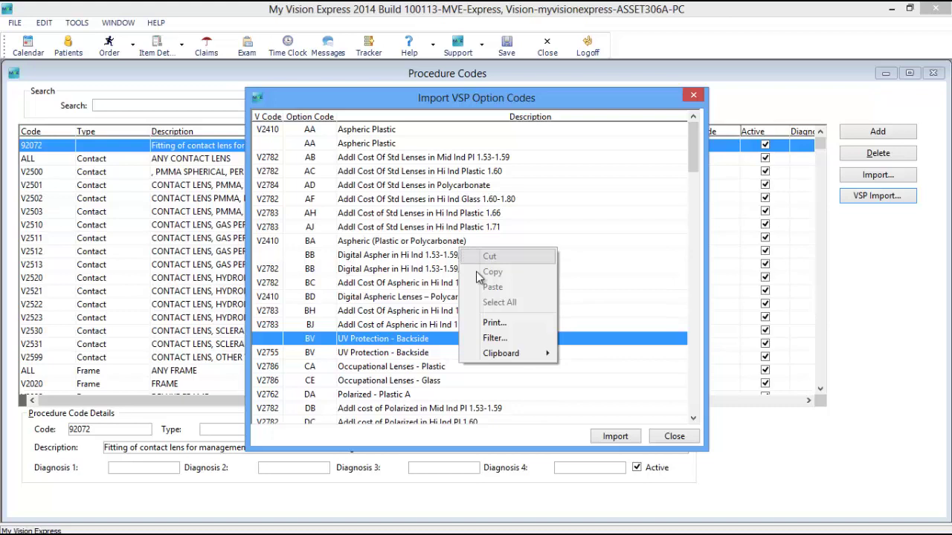
pyautogui.click(508, 339)
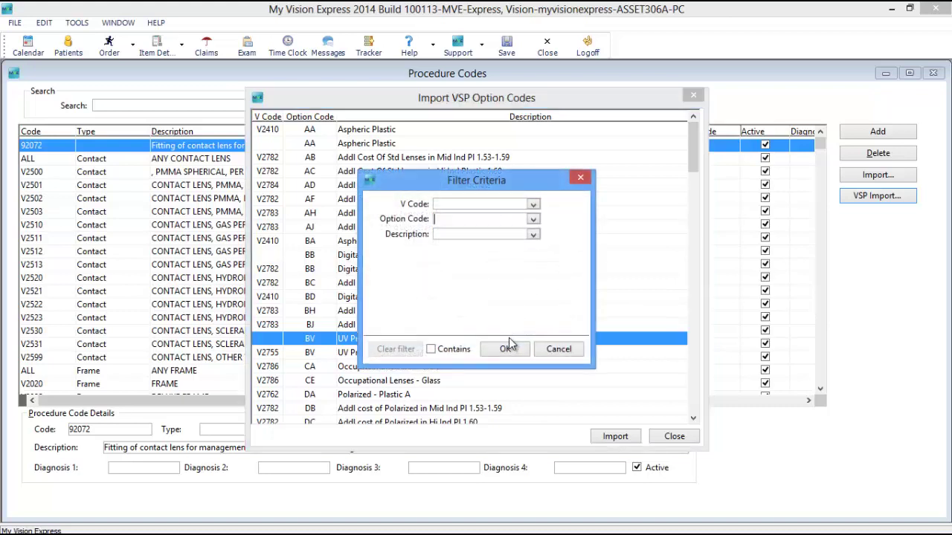
pyautogui.click(470, 204)
pyautogui.write('v2782')
pyautogui.click(504, 353)
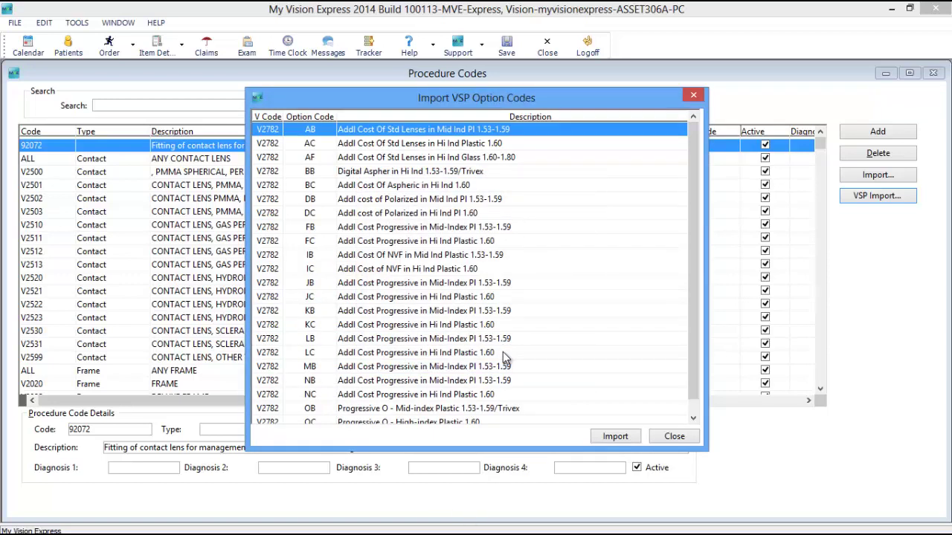
pyautogui.keyDown('ctrl'); pyautogui.click(421, 199); pyautogui.keyUp('ctrl')
pyautogui.keyDown('ctrl'); pyautogui.click(424, 269); pyautogui.keyUp('ctrl')
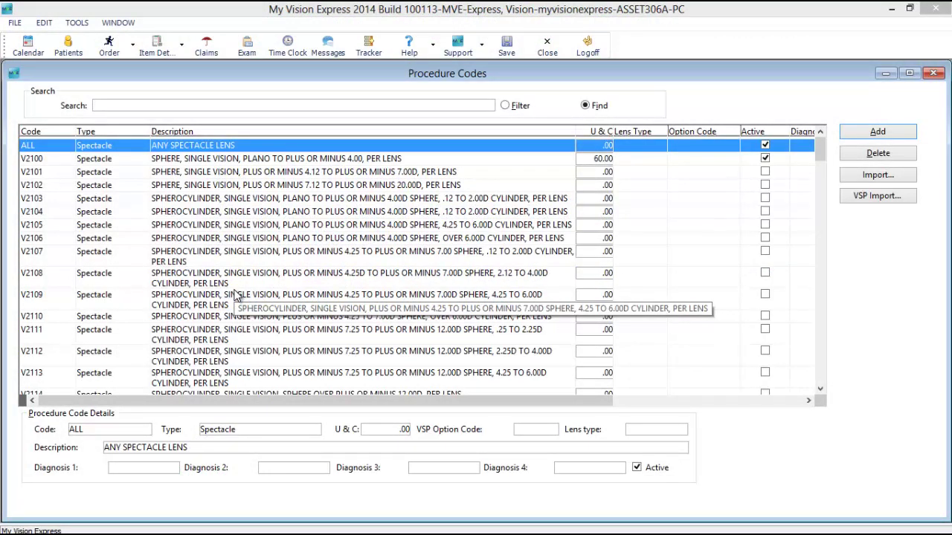
# Filter the procedure codes grid to Type Spectacle
pyautogui.rightClick(246, 290)
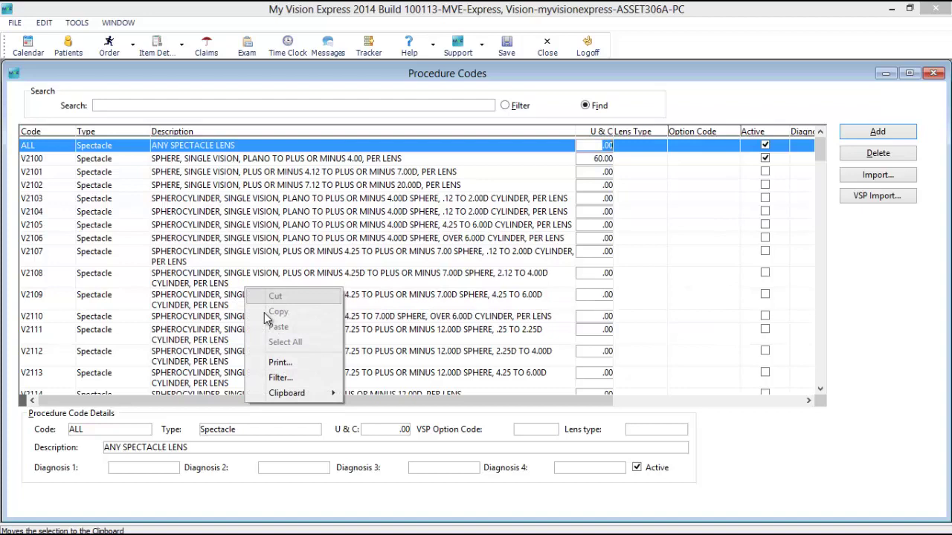
pyautogui.click(286, 378)
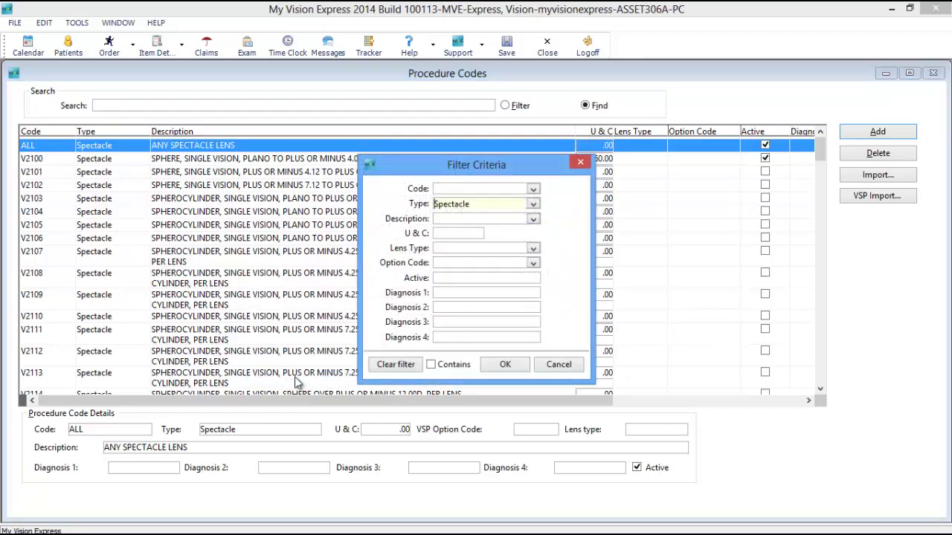
pyautogui.click(509, 209)
pyautogui.click(533, 203)
pyautogui.click(464, 248)
pyautogui.click(505, 364)
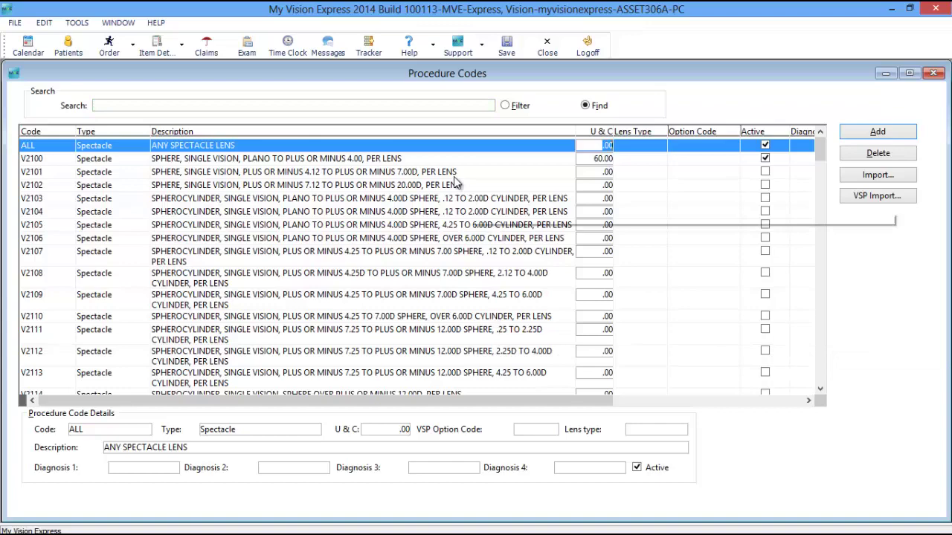
# Search for V2100 and change its U&C price to 100.00
pyautogui.click(420, 105)
pyautogui.write('v2100')
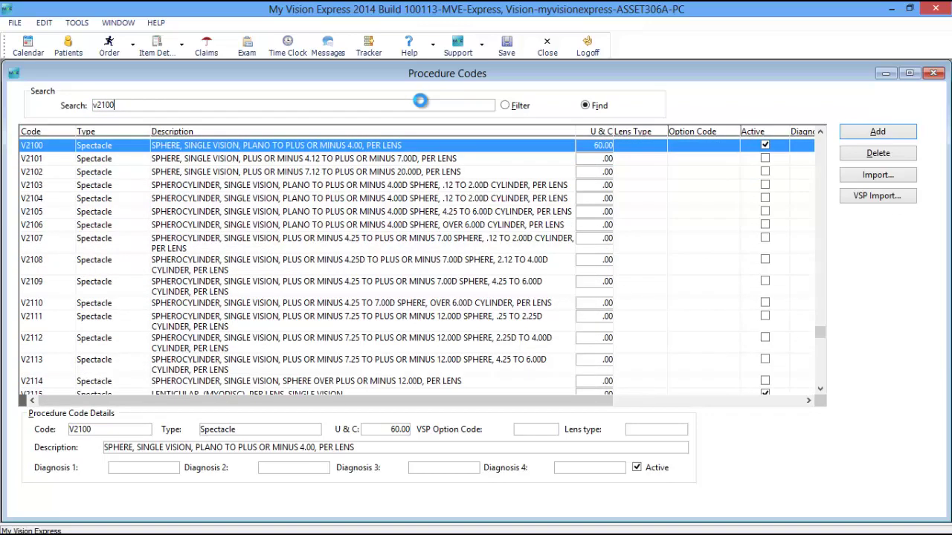
pyautogui.click(380, 434)
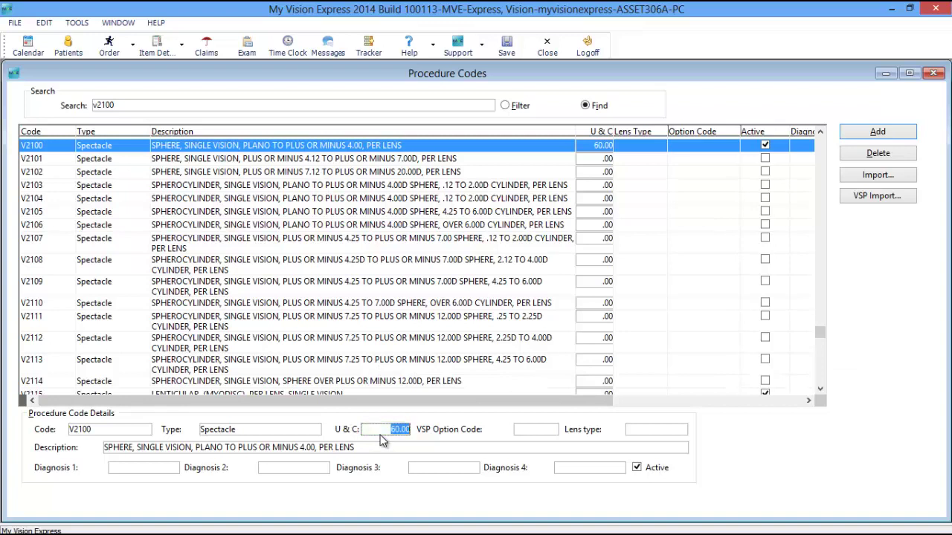
pyautogui.click(380, 435)
pyautogui.doubleClick(398, 433)
pyautogui.write('4')
pyautogui.write('00')
pyautogui.press('Tab')
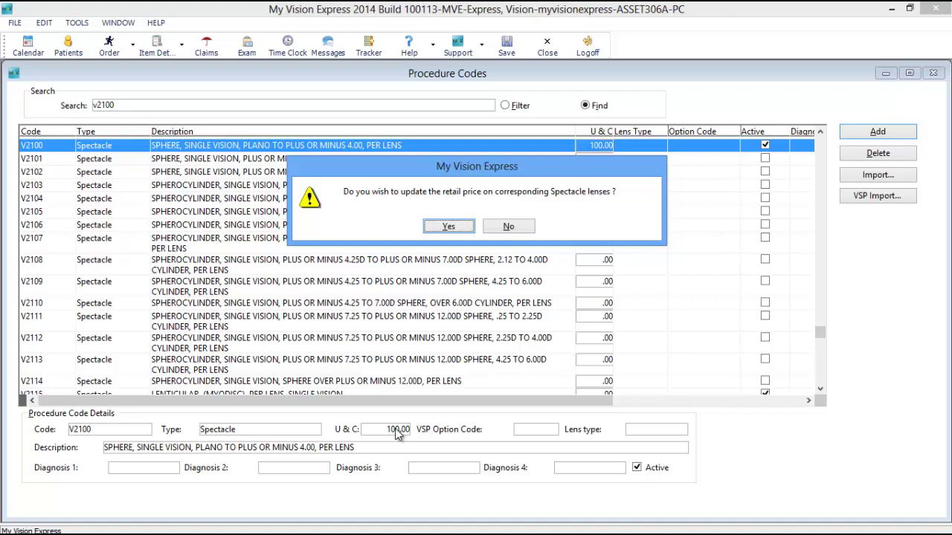
# Accept updating the spectacle lens retail prices, then look up code V2783
pyautogui.click(450, 226)
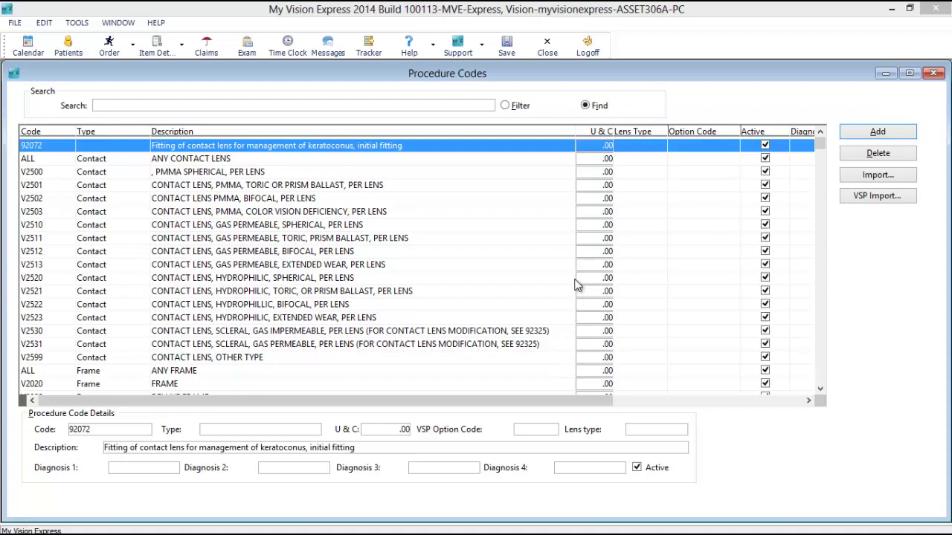
pyautogui.click(466, 108)
pyautogui.write('v278')
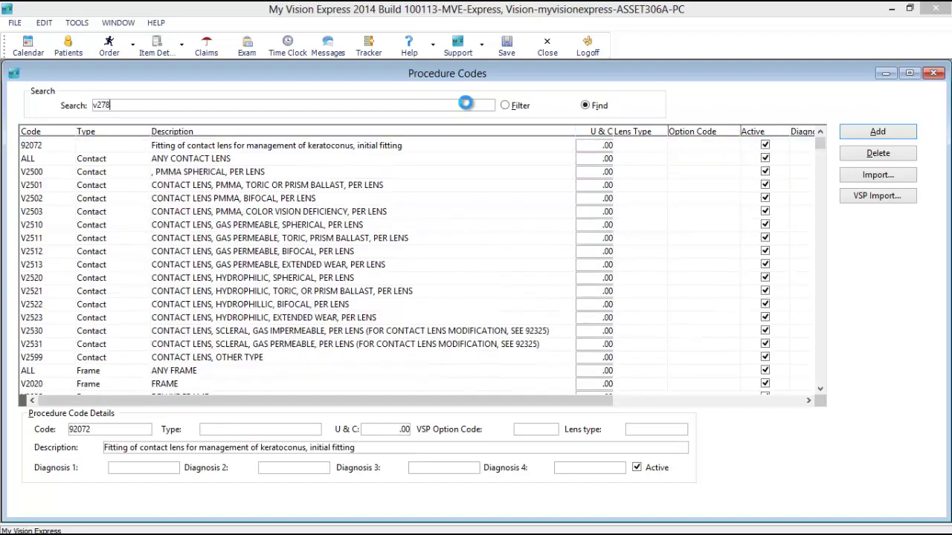
pyautogui.write('3')
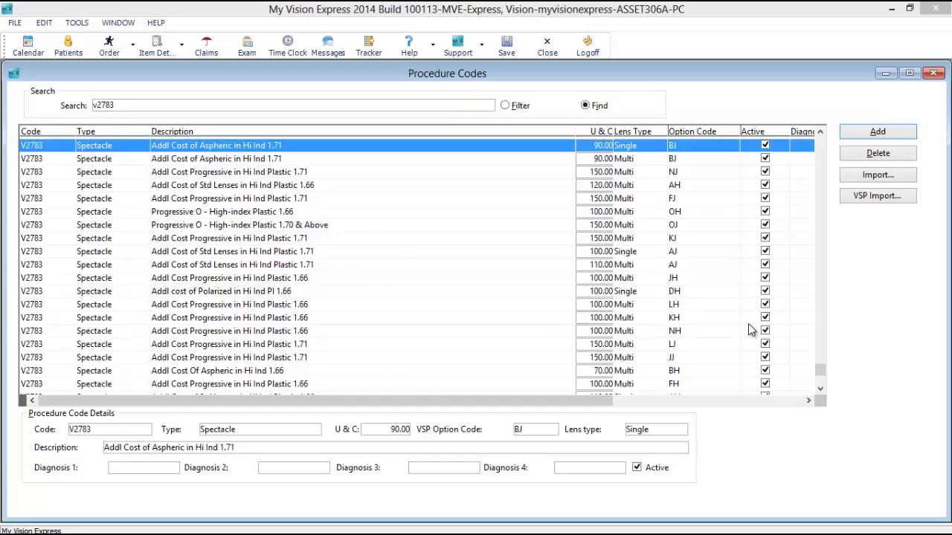
pyautogui.click(820, 390)
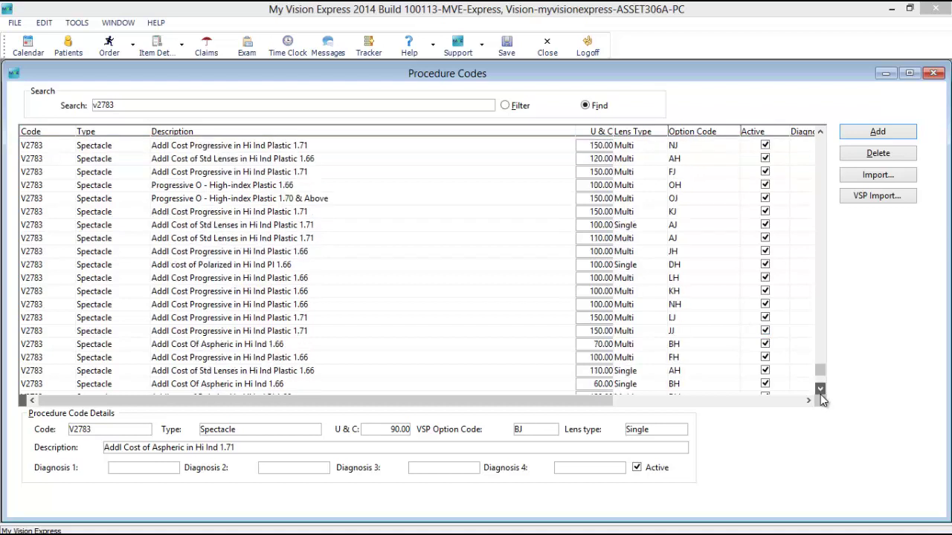
pyautogui.click(820, 389)
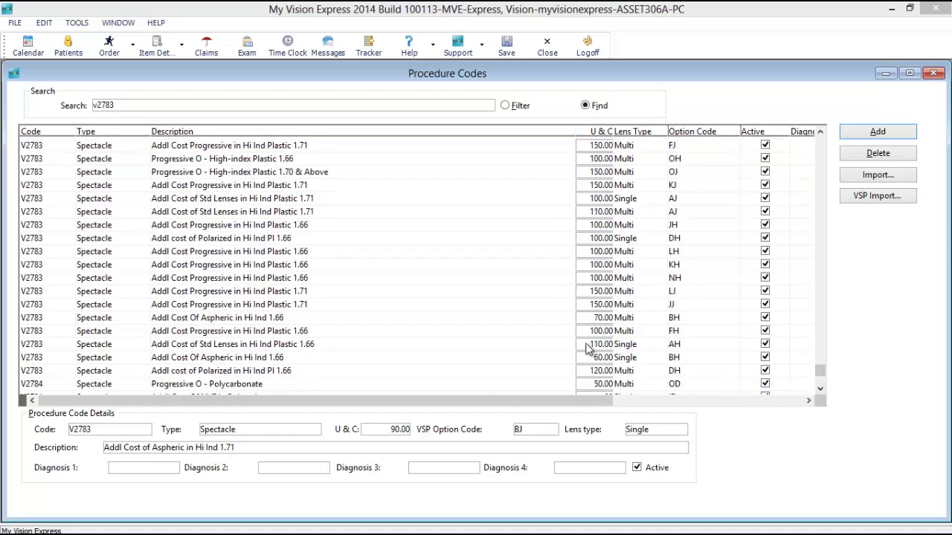
# Set the V2783 AH Hi Ind 1.66 U&C price to 115.00 and update matching retail prices
pyautogui.click(523, 342)
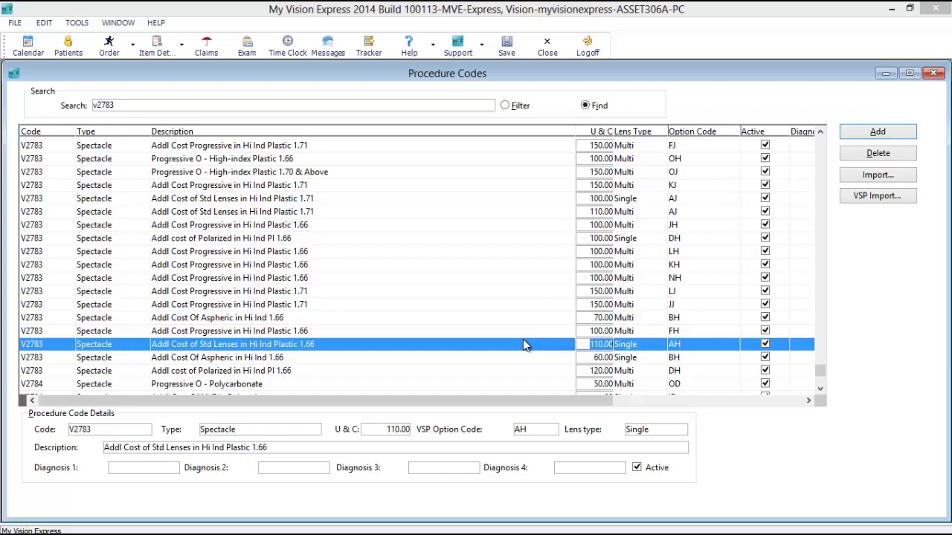
pyautogui.doubleClick(393, 434)
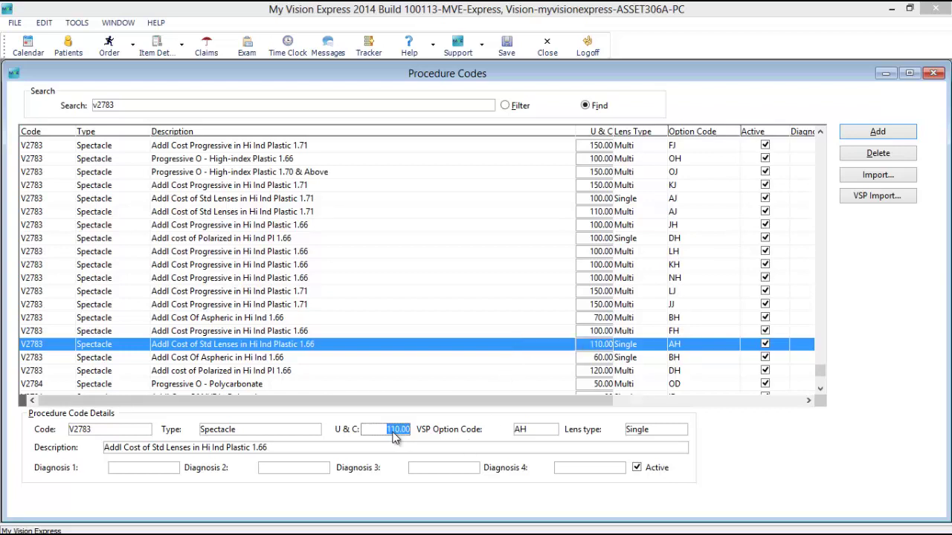
pyautogui.write('11')
pyautogui.press('Tab')
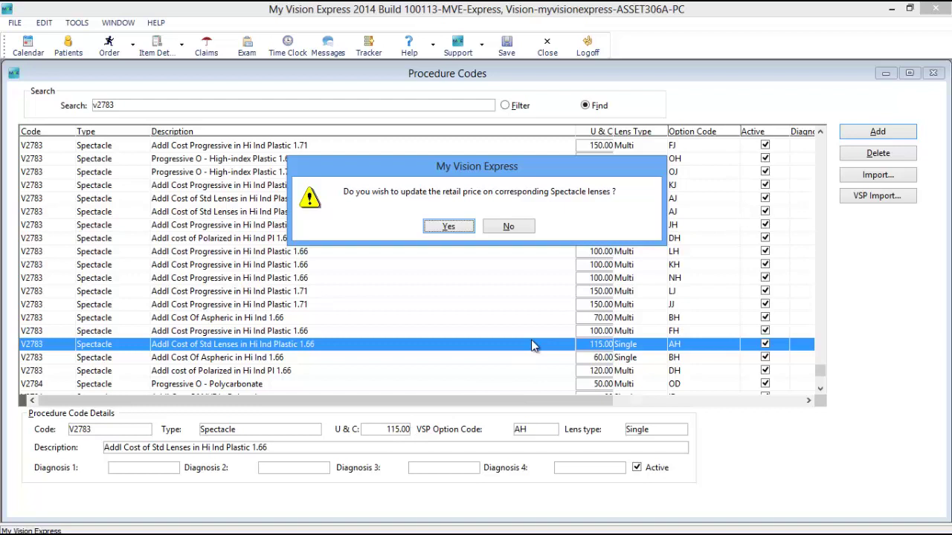
pyautogui.click(448, 227)
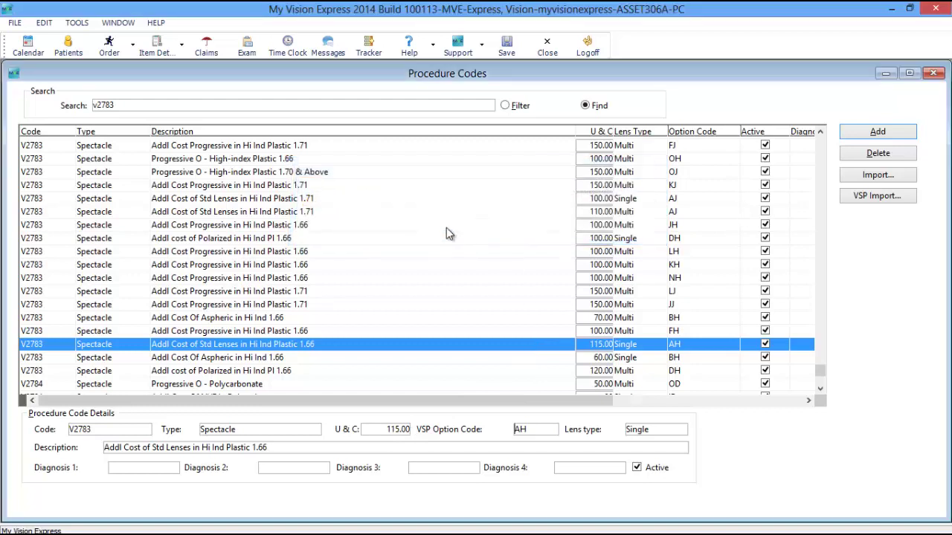
# Change V2744 Photochromics - Plastic B & Mid-Index U&C to 75.00 and update matching retail prices
pyautogui.click(378, 110)
pyautogui.write('v2')
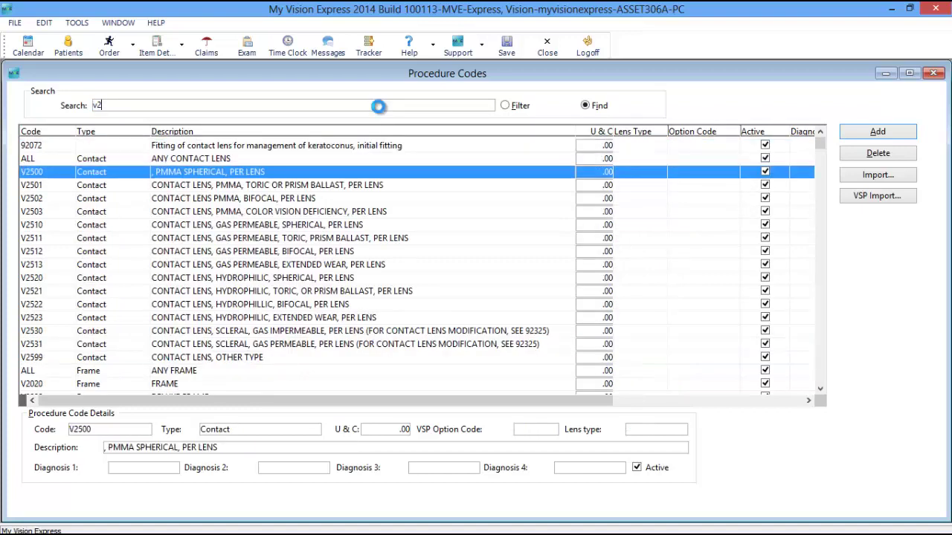
pyautogui.write('744')
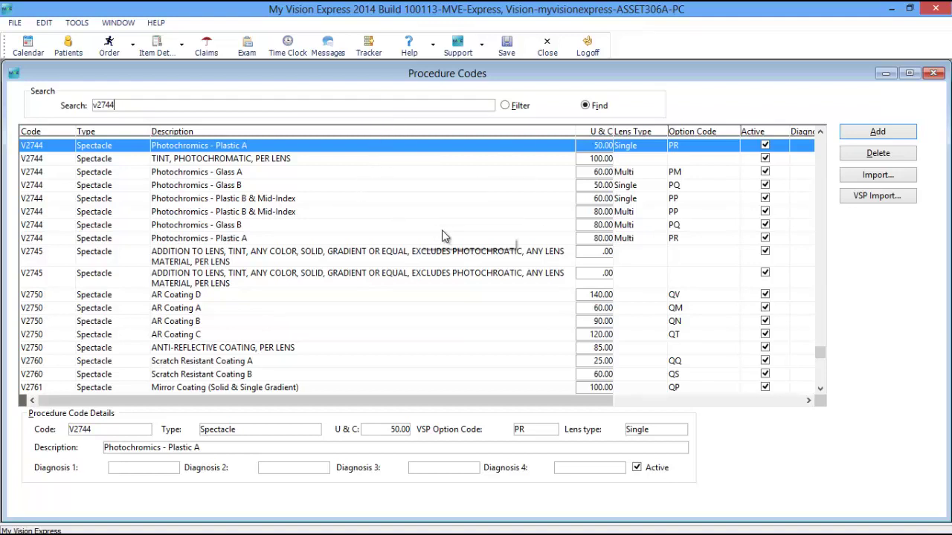
pyautogui.click(531, 203)
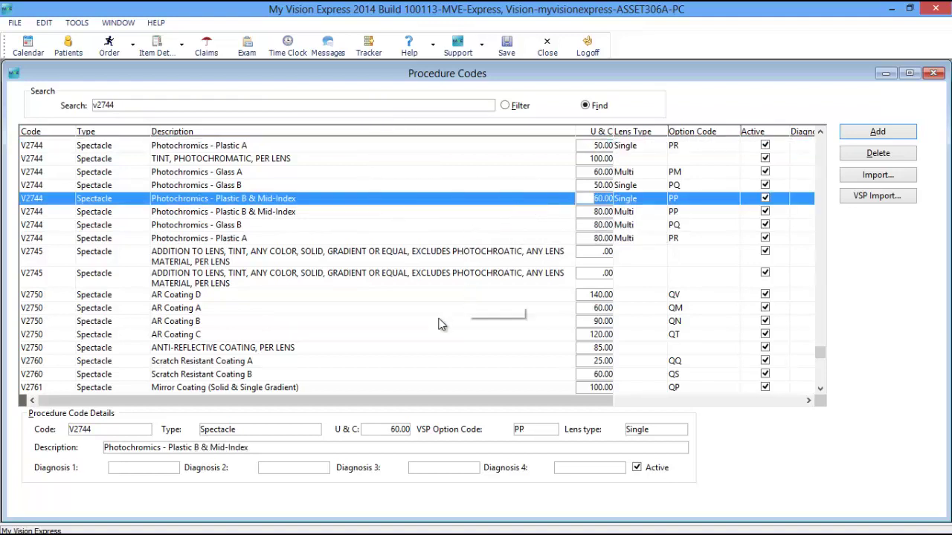
pyautogui.click(393, 433)
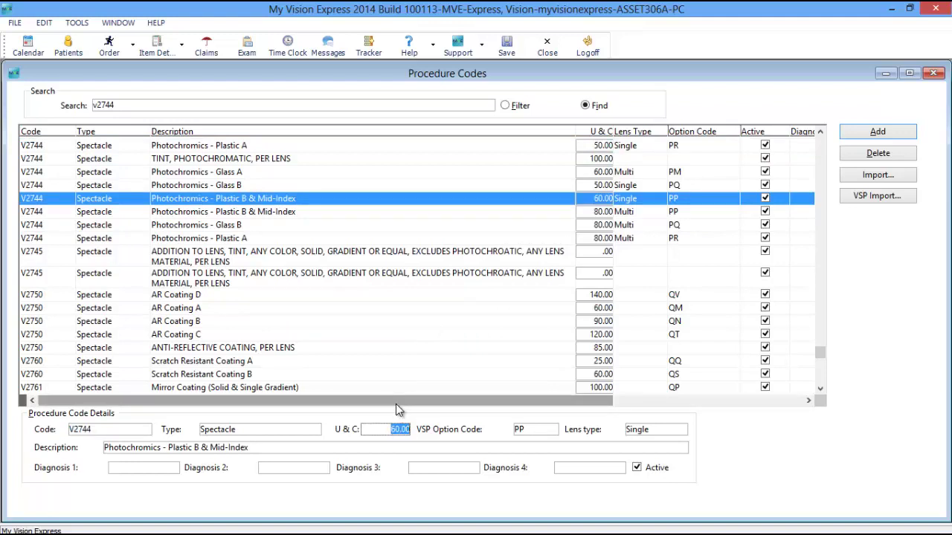
pyautogui.write('75')
pyautogui.press('Tab')
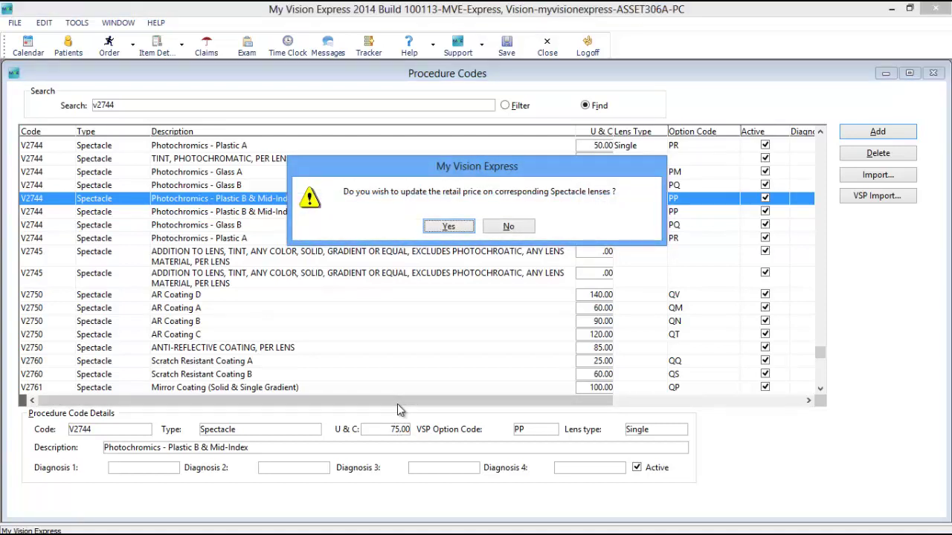
pyautogui.click(448, 227)
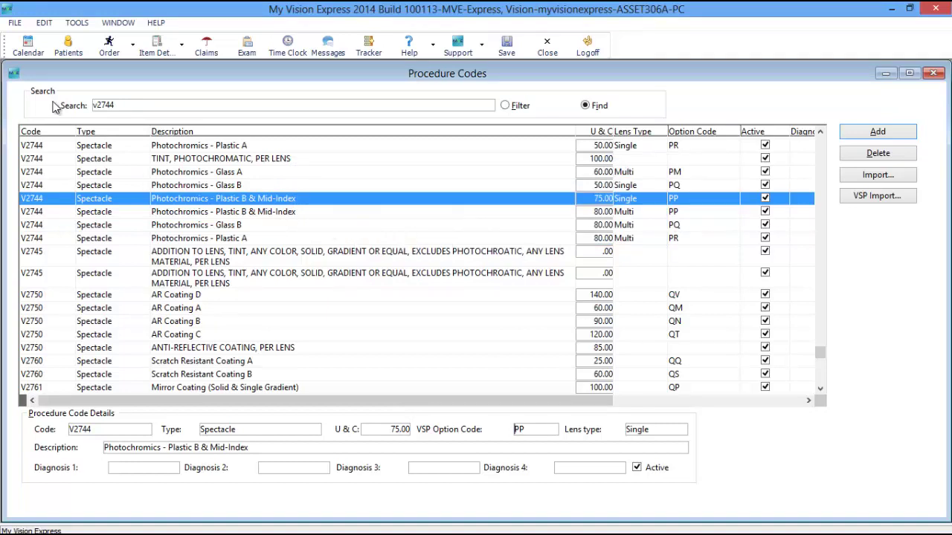
# Close Procedure Codes and open the Spectacle Lens inventory listing through File > Inventory
pyautogui.click(15, 23)
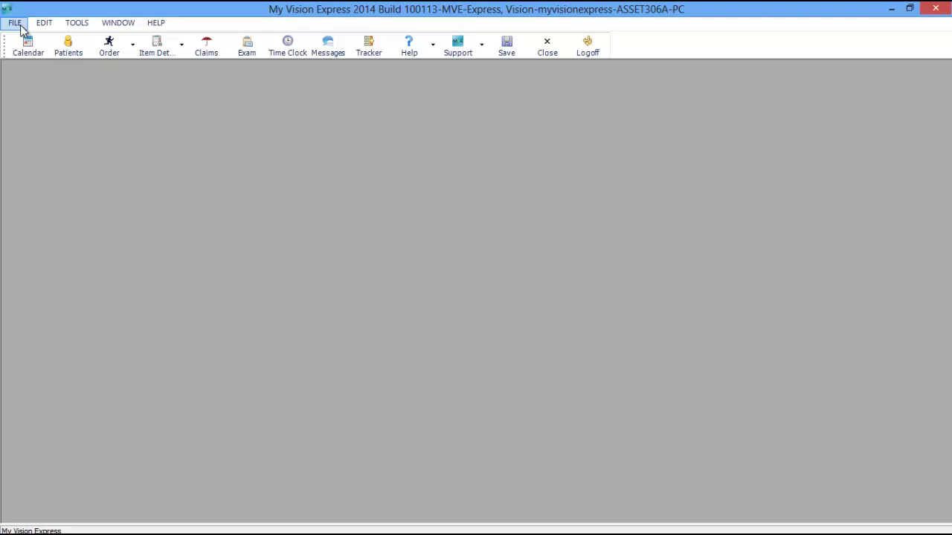
pyautogui.click(14, 23)
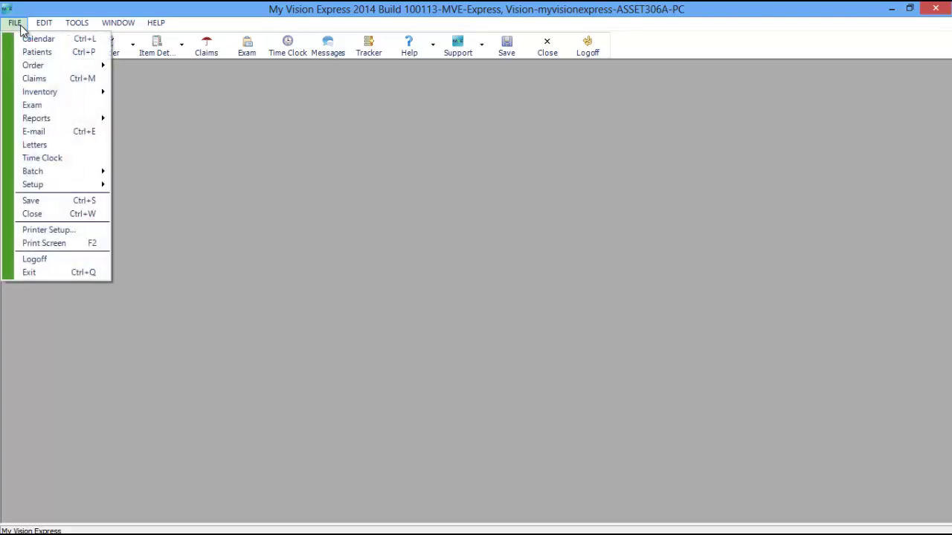
pyautogui.moveTo(90, 93)
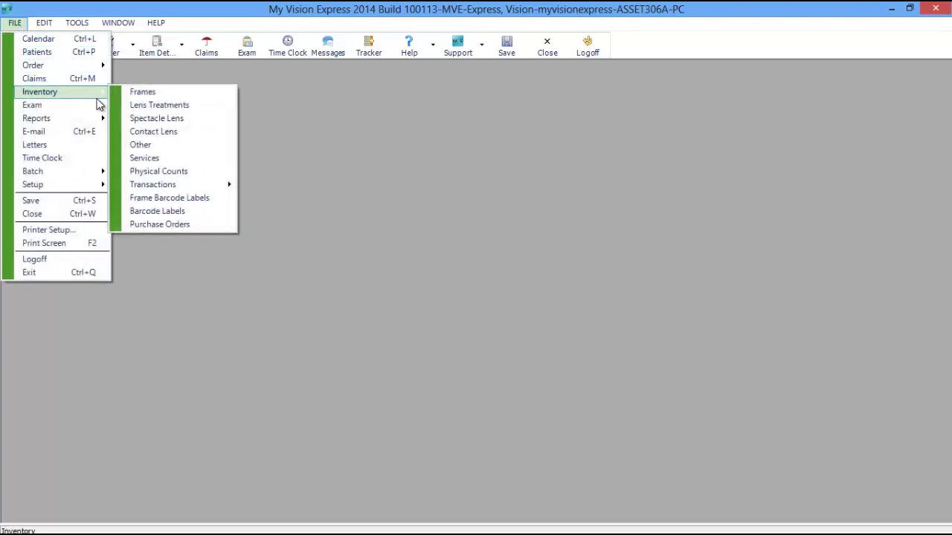
pyautogui.click(155, 118)
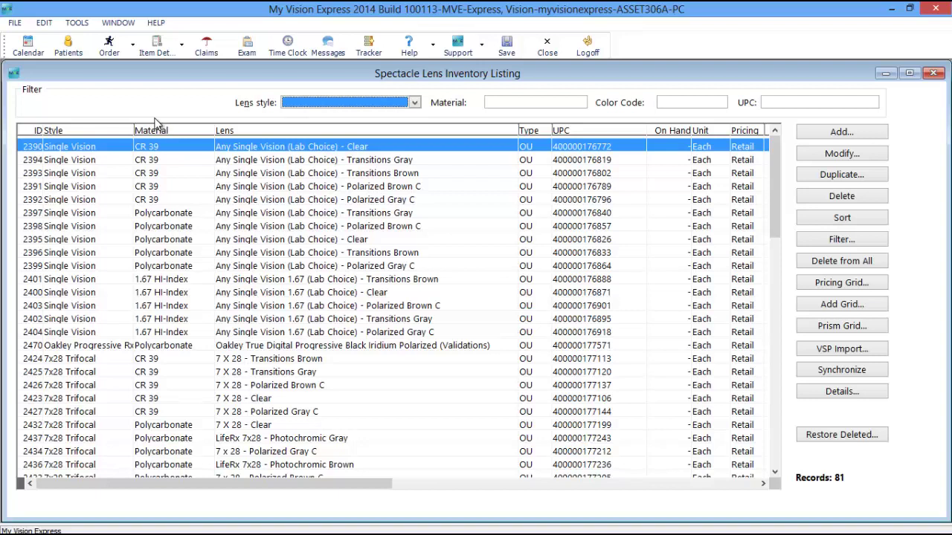
# Import the Aspheric (Lab Choice) Transitions Gray (8123) lens from the VSP lens list
pyautogui.click(827, 357)
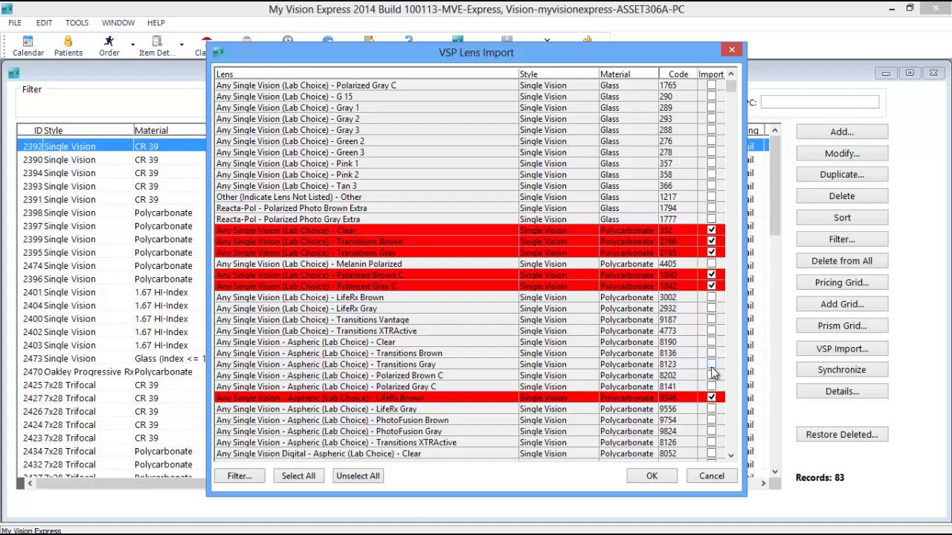
pyautogui.click(711, 366)
pyautogui.click(651, 476)
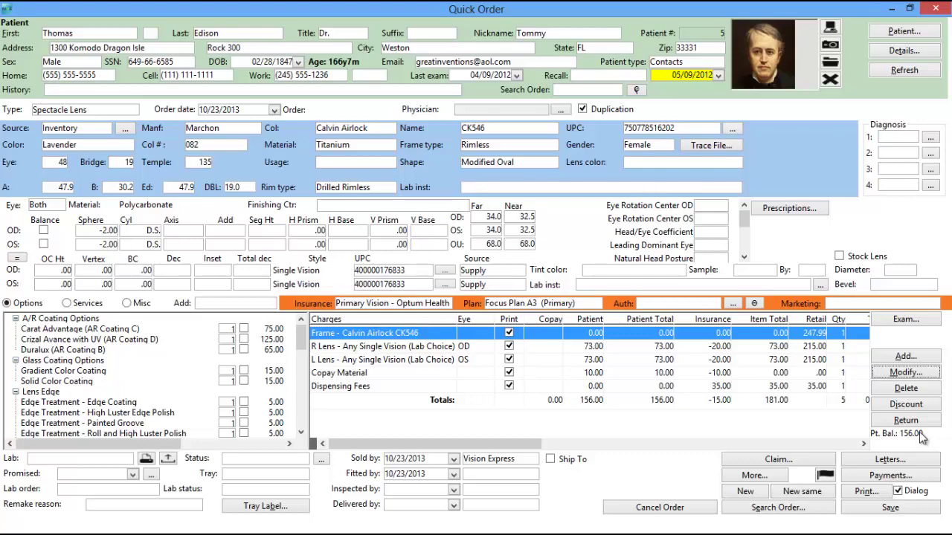
# Select the R Lens charge line showing the 215.00 single-vision retail price
pyautogui.click(811, 348)
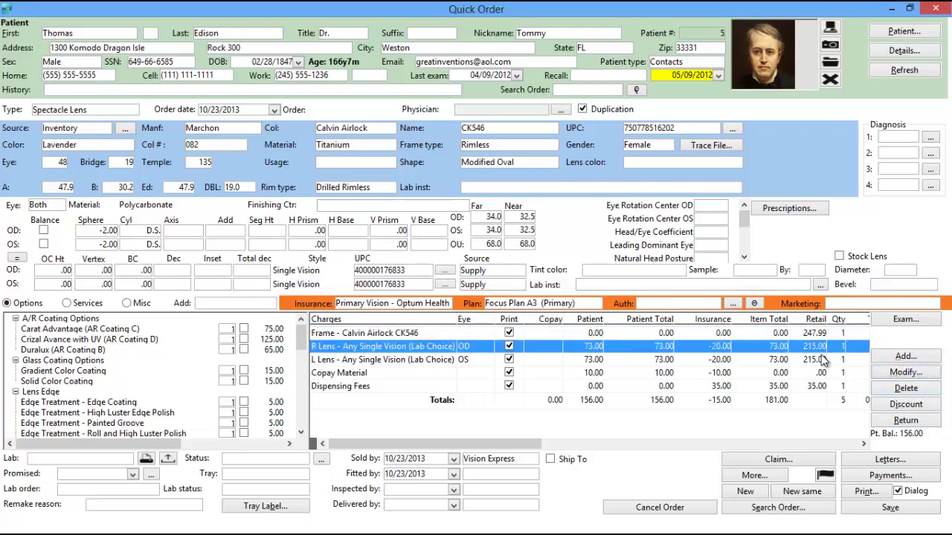
# Open the R Lens charge to view its V2100, V2744 and V2784 charges totalling 215.00
pyautogui.click(906, 378)
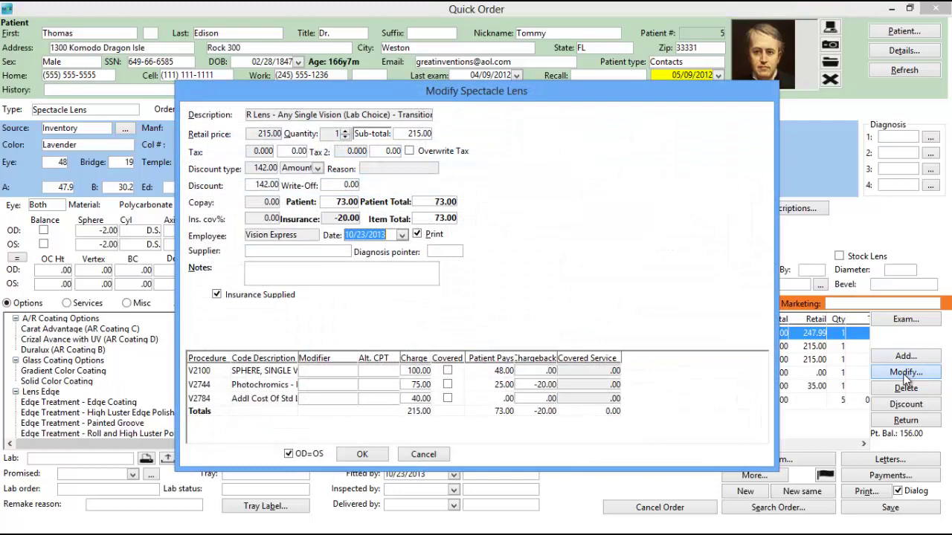